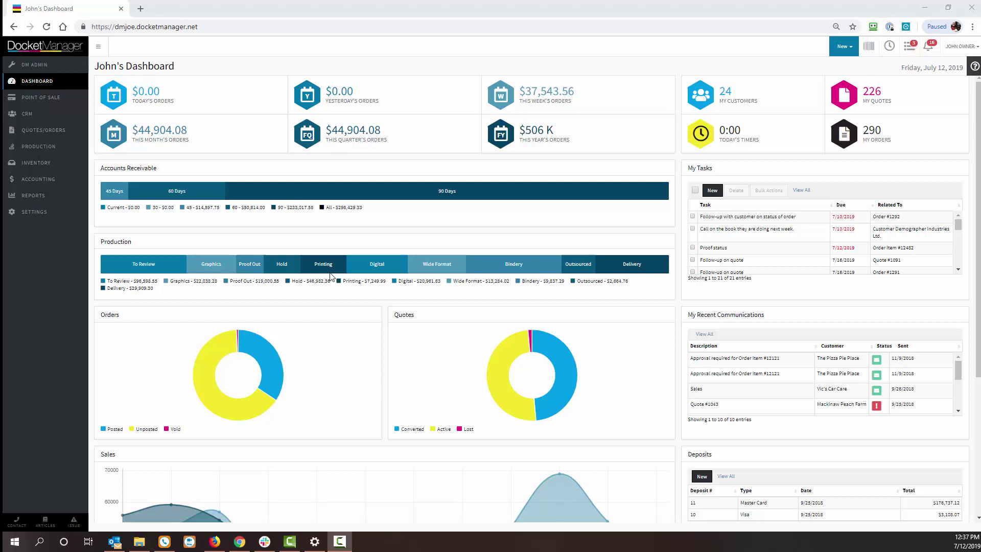
- Add the Forms - Invoice - 8.5x11 product to a point-of-sale cart and show its options
{"action": "left_click", "coordinate": [44, 98]}
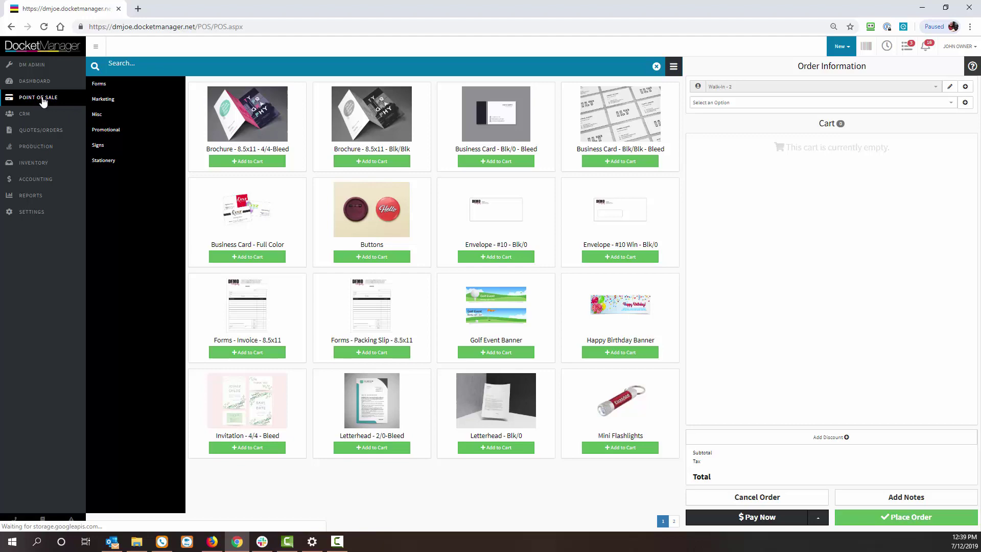
{"action": "left_click", "coordinate": [243, 353]}
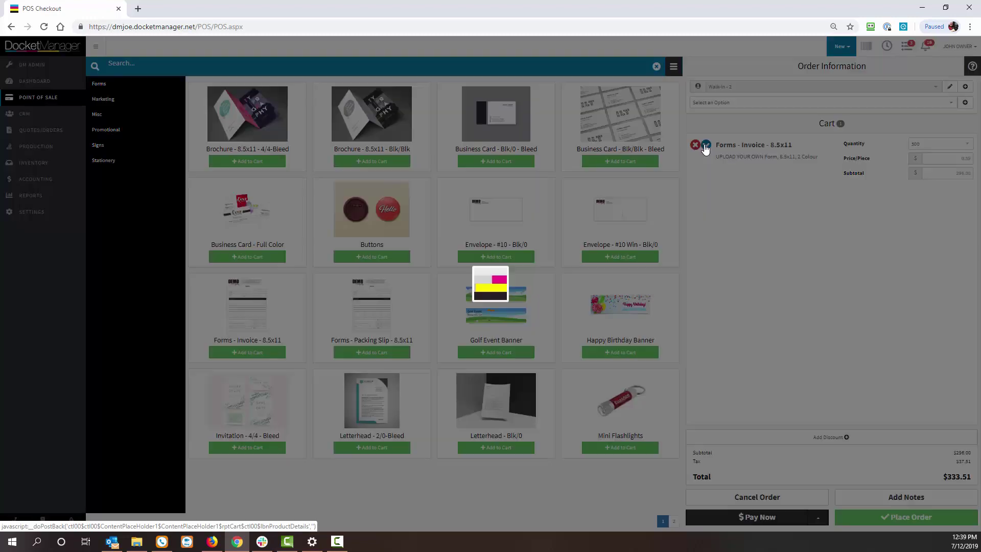
{"action": "left_click", "coordinate": [705, 148]}
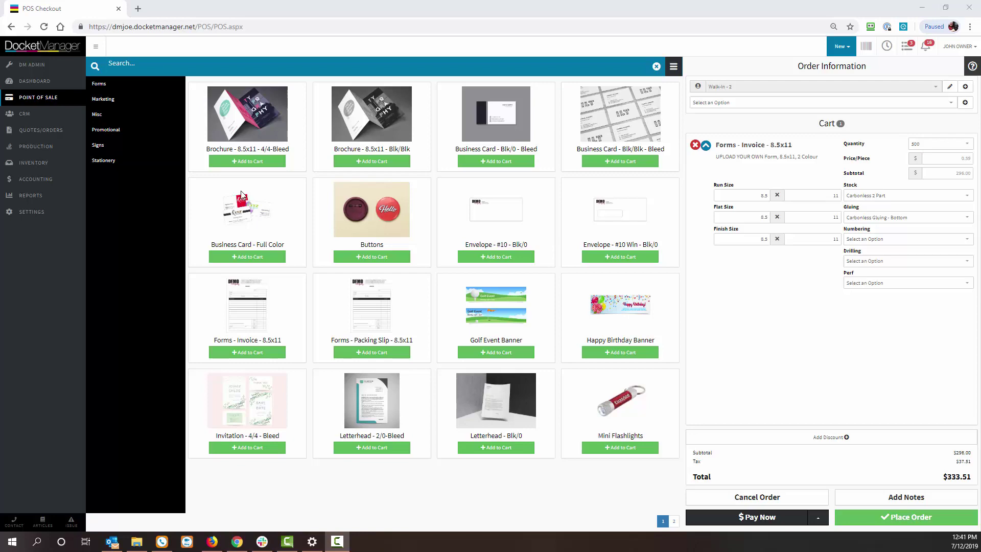
- Open The Pizza Pie Place customer record from the CRM customer list
{"action": "left_click", "coordinate": [32, 115]}
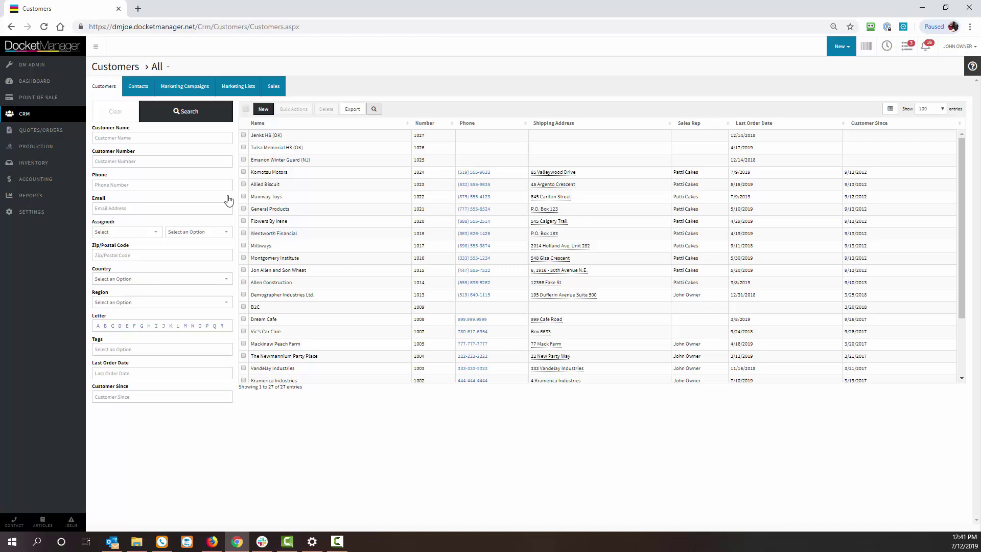
{"action": "scroll", "coordinate": [307, 332], "scroll_direction": "down", "scroll_amount": 3}
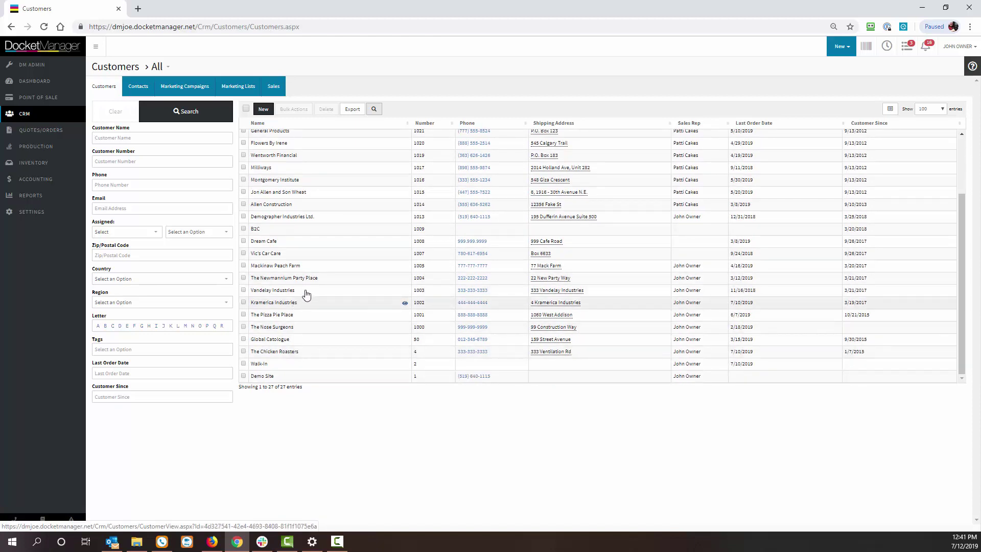
{"action": "left_click", "coordinate": [296, 314]}
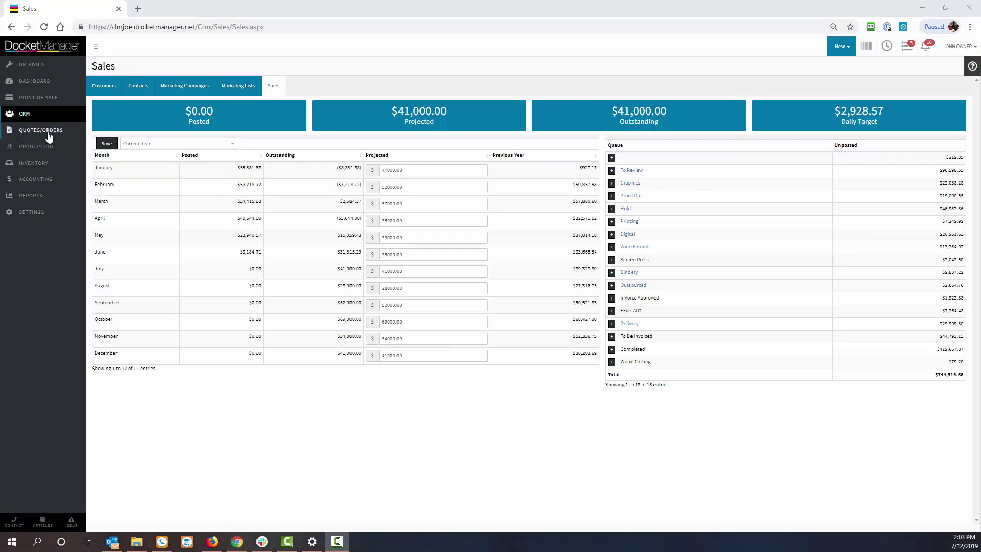
- Open order #1296, the DEMO Grand Opening Kit, and review its new-item choices
{"action": "left_click", "coordinate": [48, 132]}
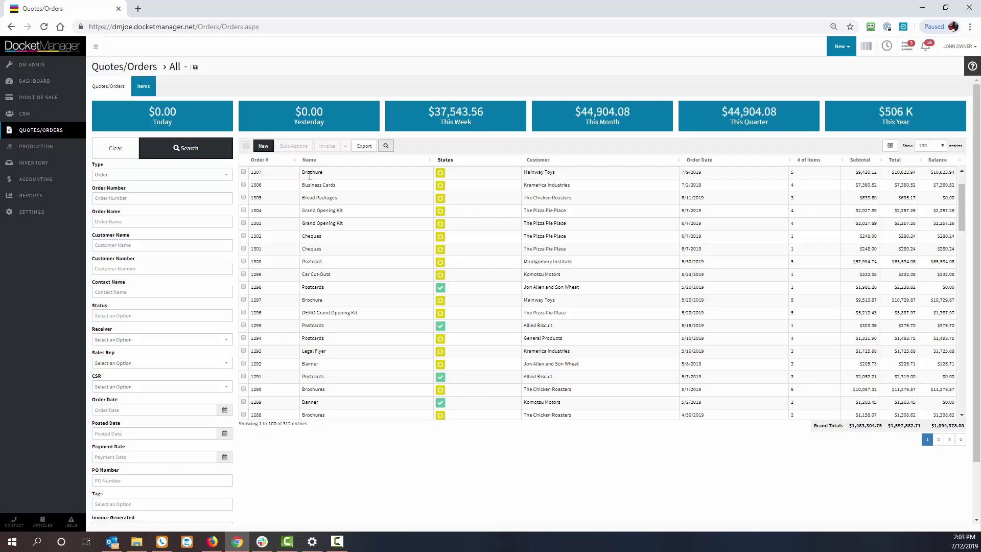
{"action": "left_click", "coordinate": [293, 314]}
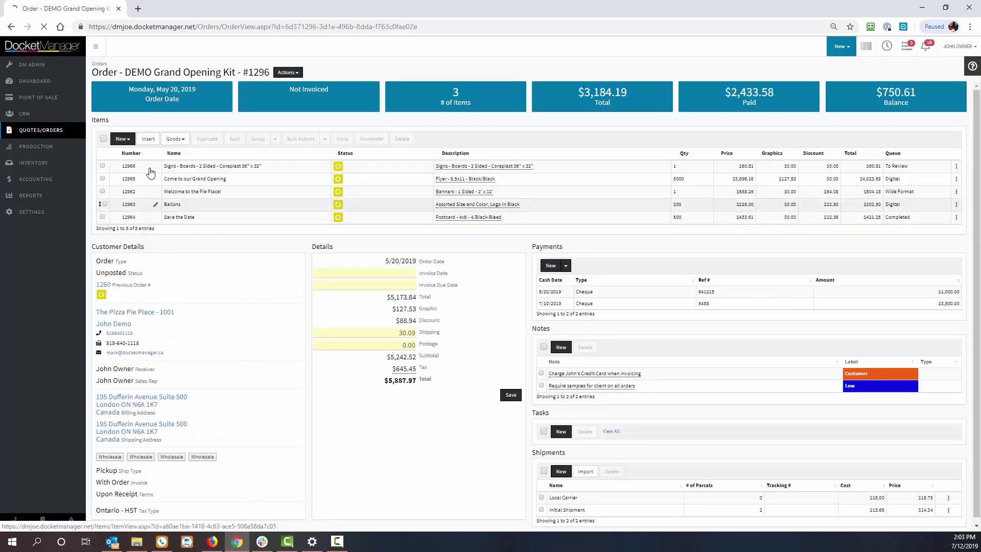
{"action": "left_click", "coordinate": [126, 140]}
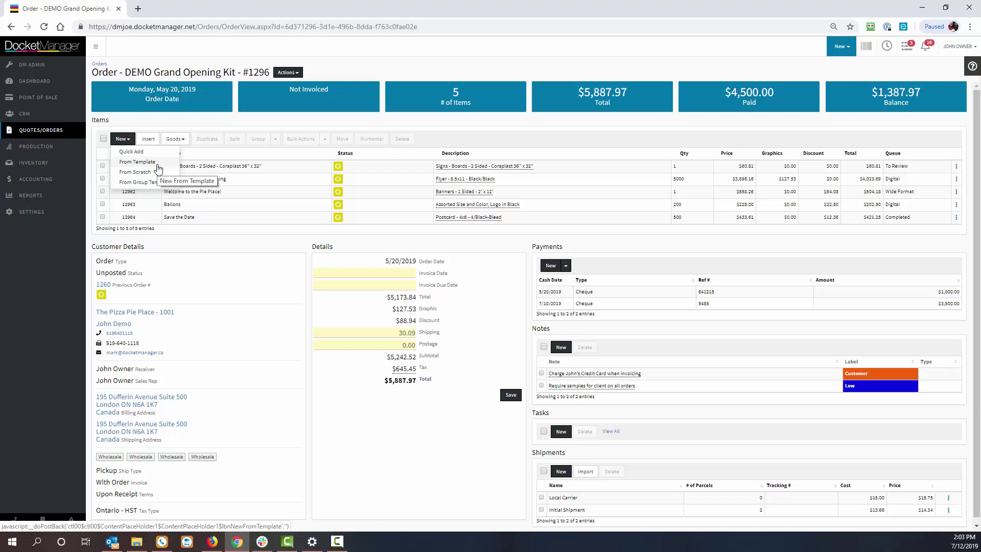
{"action": "left_click", "coordinate": [157, 163]}
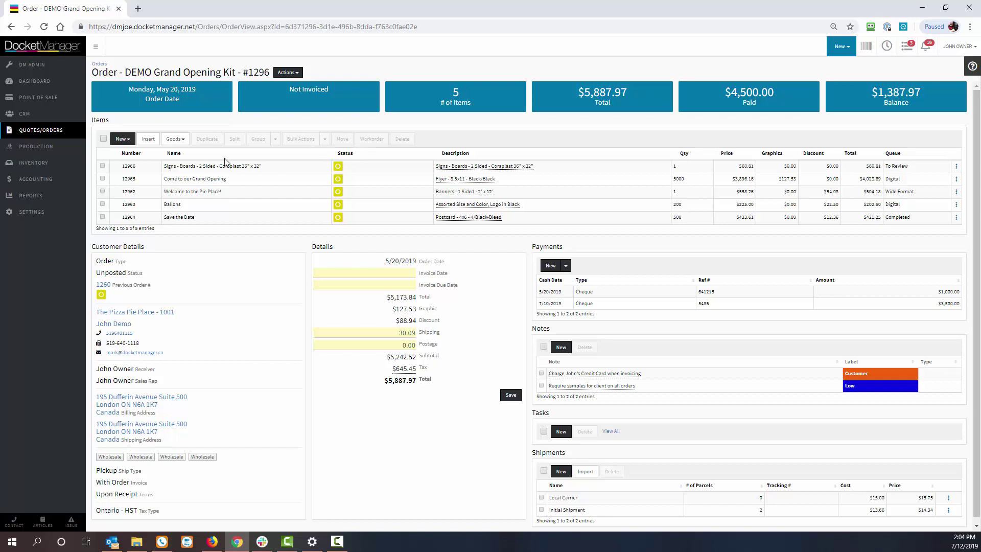
- Open the Coroplast 36" x 32" sign item and put its $60.81 pricing into edit mode
{"action": "left_click", "coordinate": [155, 166]}
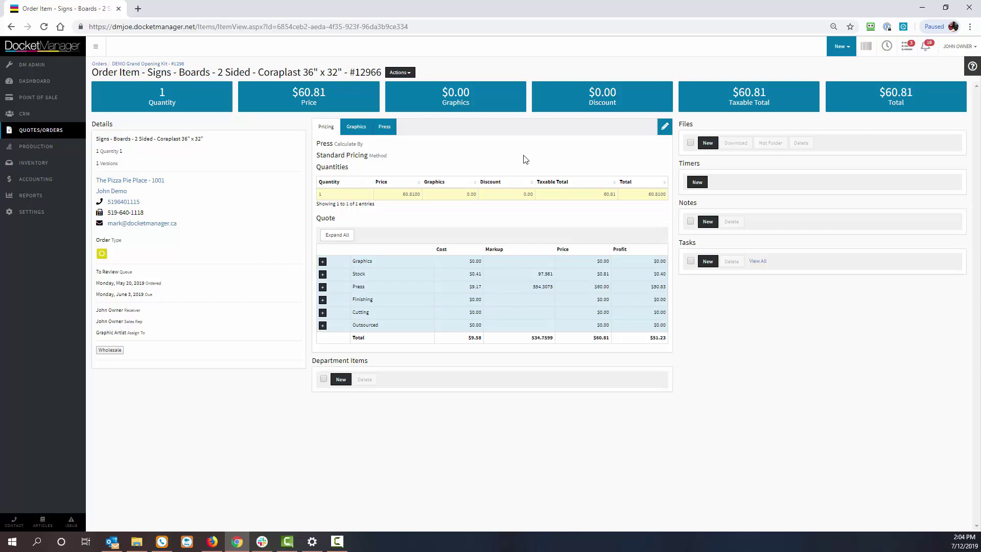
{"action": "left_click", "coordinate": [664, 126]}
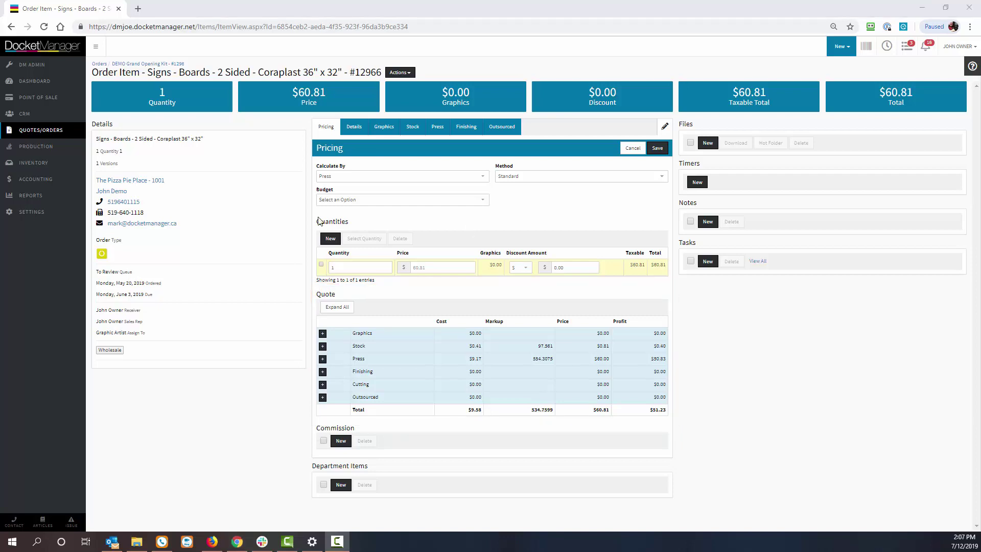
- Open the Production list showing all 28 items with statuses, customers and due dates
{"action": "left_click", "coordinate": [51, 148]}
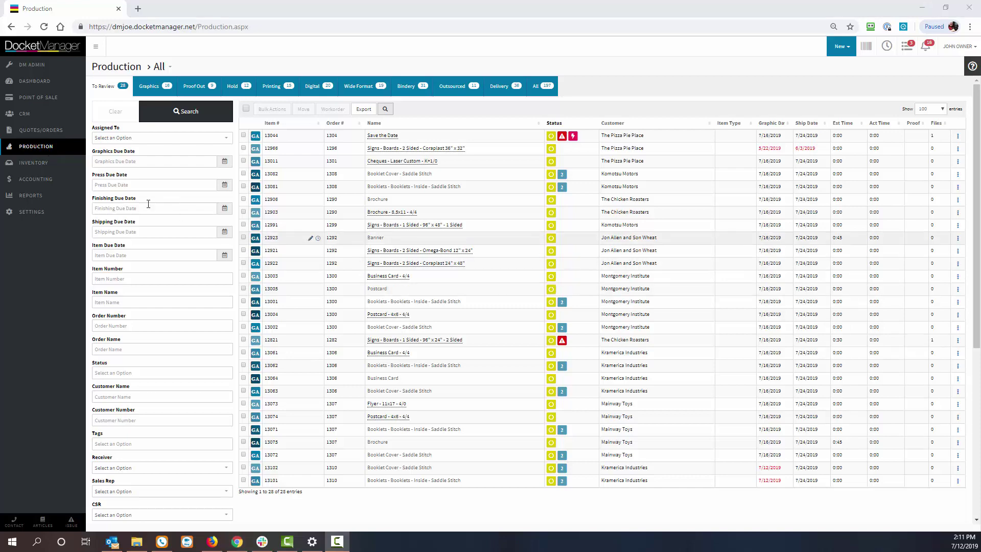
- Open the Inventory stocks list of 4,233 entries with on-hand quantities and prices
{"action": "left_click", "coordinate": [38, 164]}
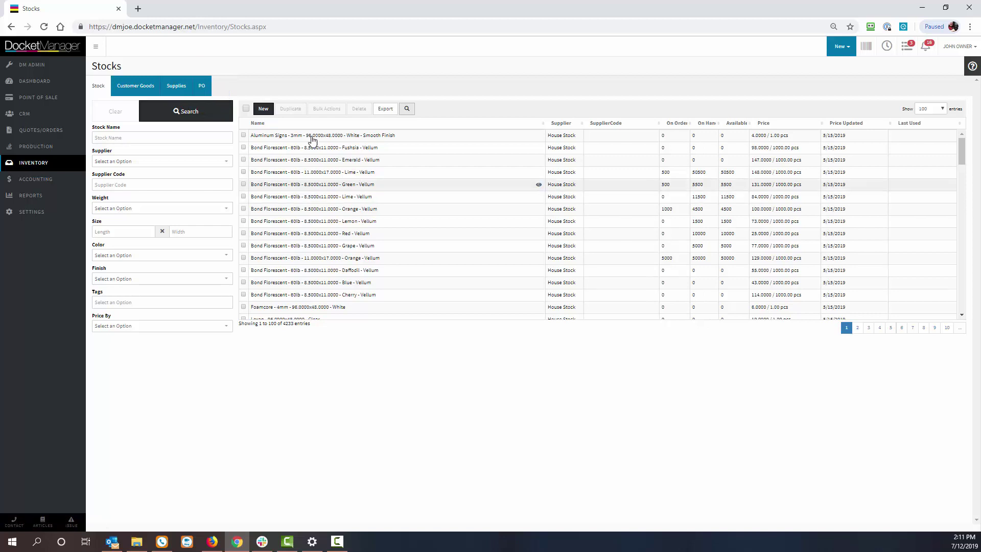
- View the Customer Goods tab, then open Accounting's aged accounts receivable
{"action": "left_click", "coordinate": [146, 84]}
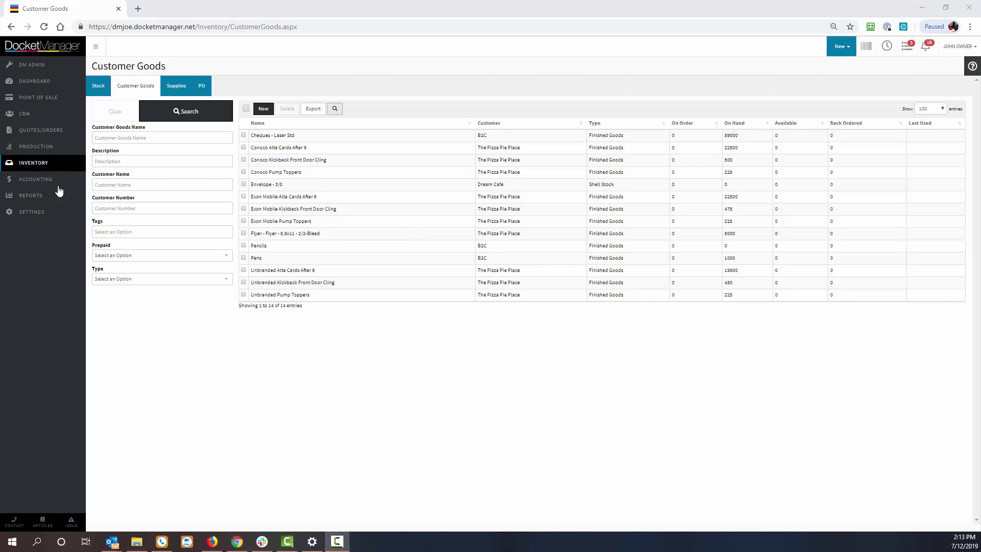
{"action": "left_click", "coordinate": [41, 181]}
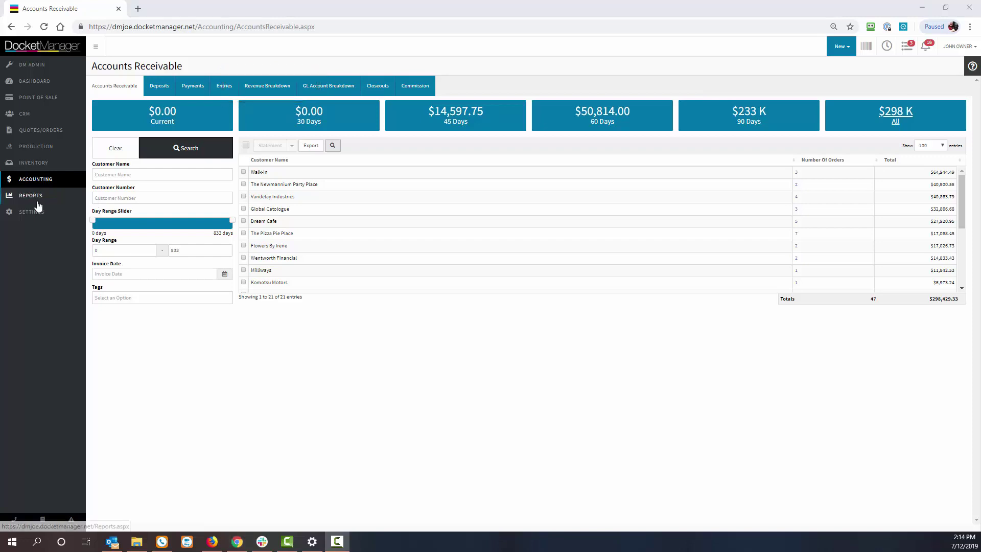
- Open the Reports page listing accounting, analysis, efficiency, marketing and sales reports
{"action": "left_click", "coordinate": [34, 201]}
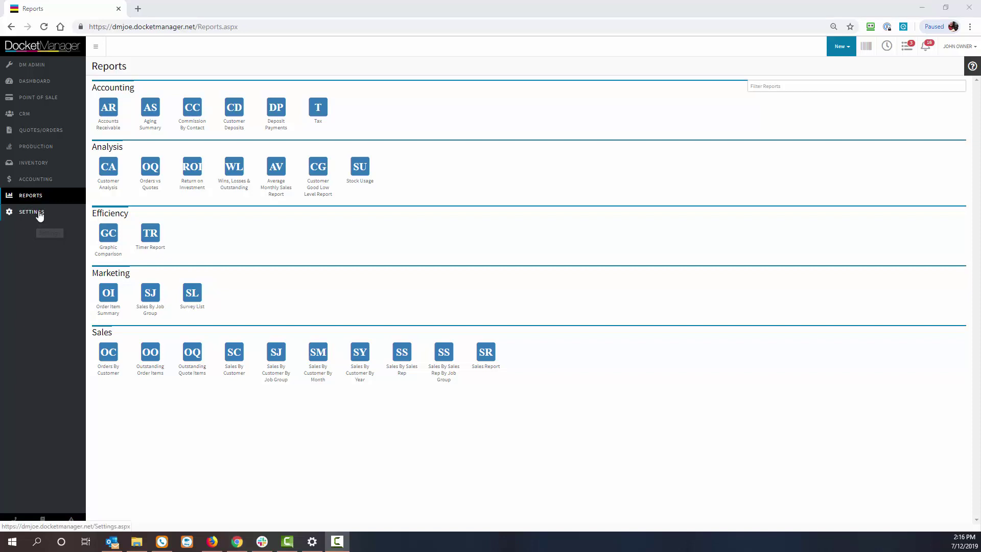
- Open the Settings area, from which the web-to-print portal is reached
{"action": "left_click", "coordinate": [40, 214]}
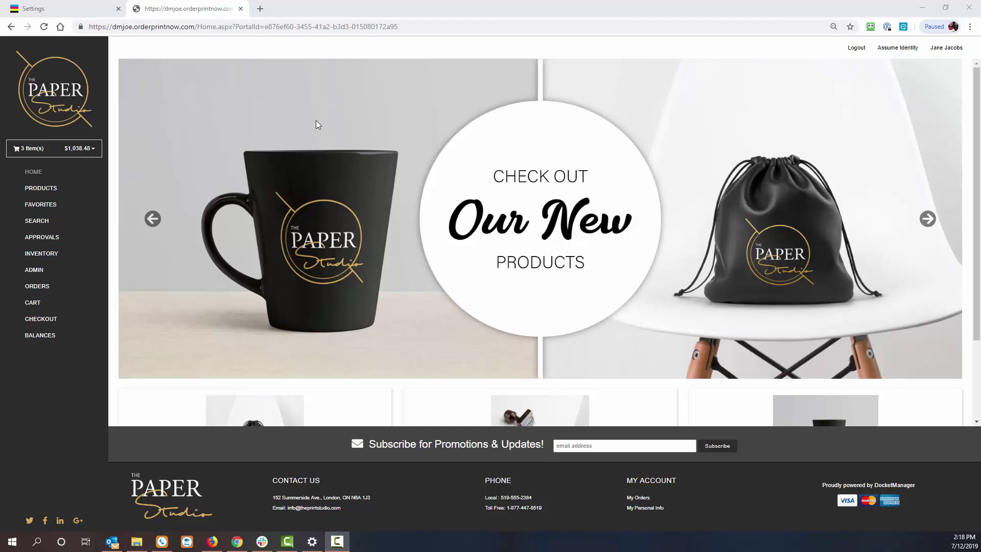
- View the storefront's Favorites page, then open its product search
{"action": "left_click", "coordinate": [41, 205]}
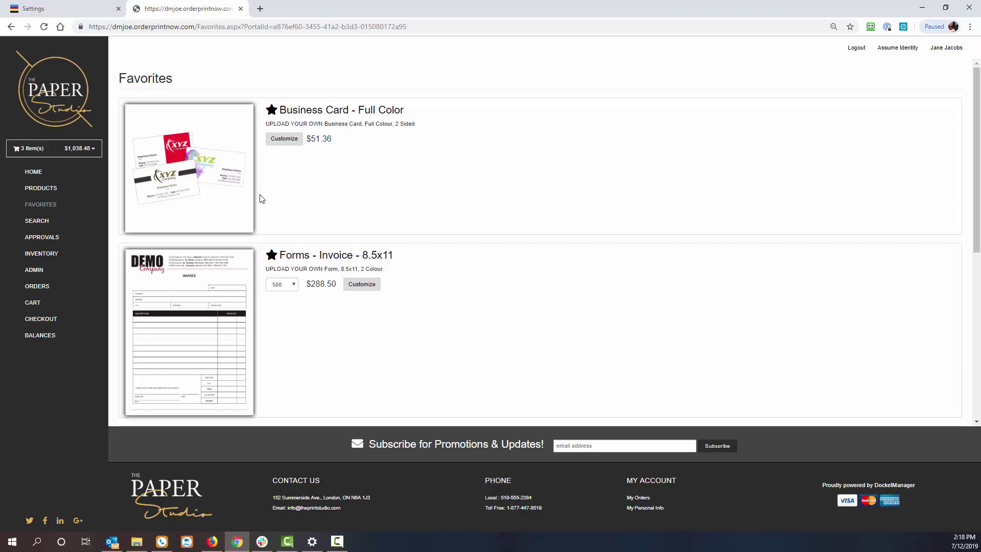
{"action": "left_click", "coordinate": [78, 228]}
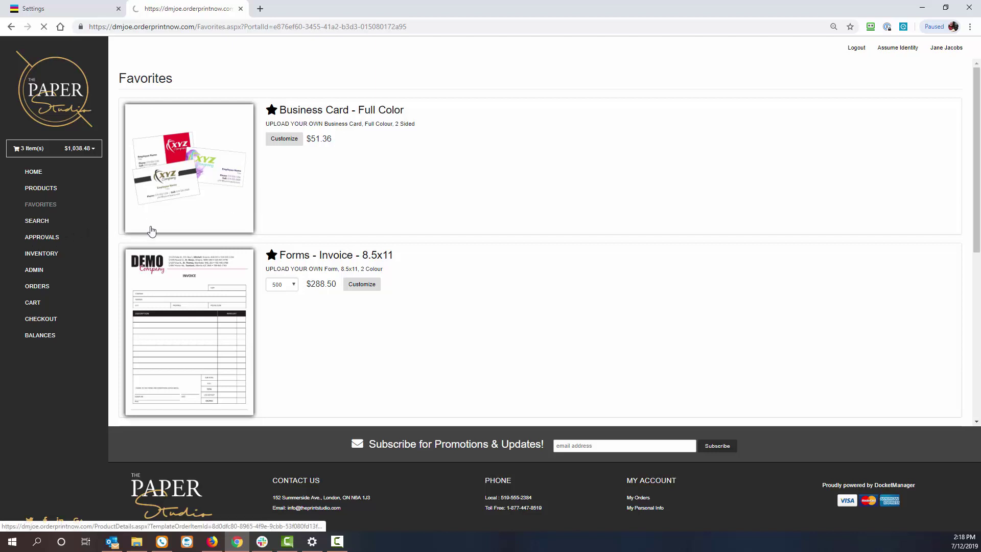